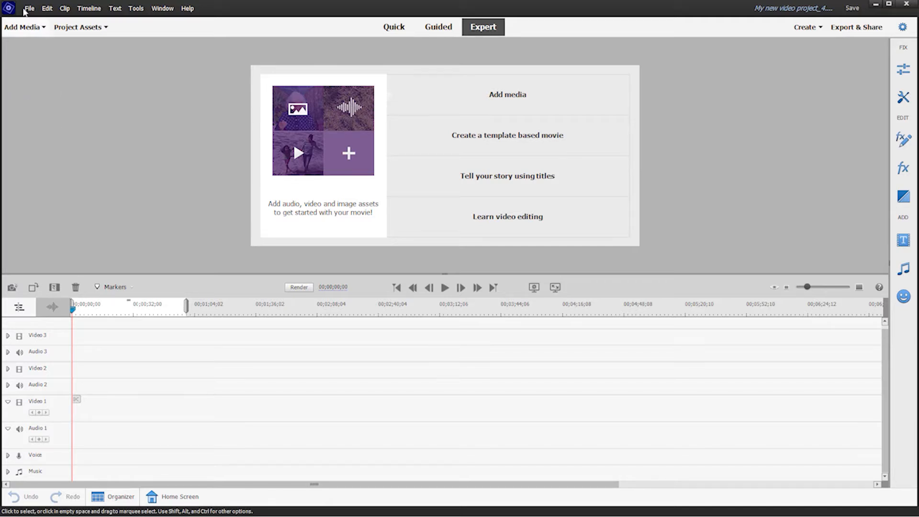
# Start setting up a new video project.
pyautogui.click(31, 10)
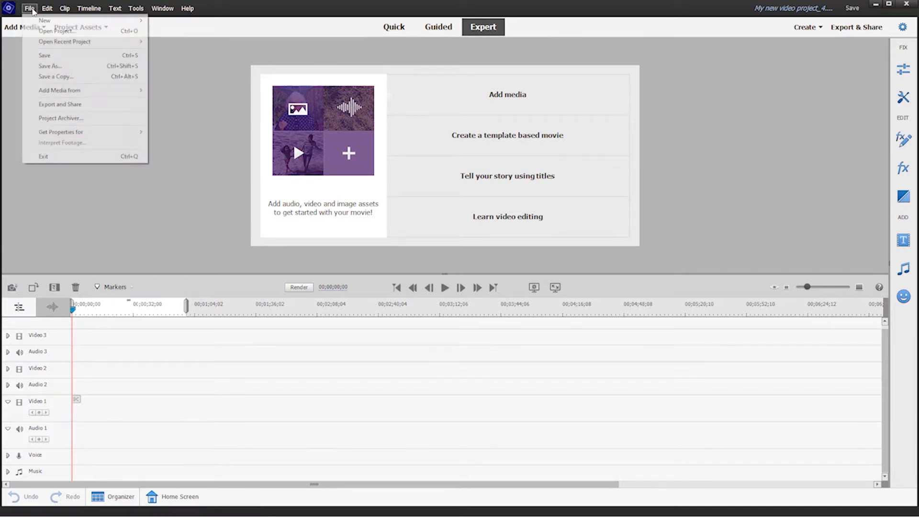
pyautogui.moveTo(43, 20)
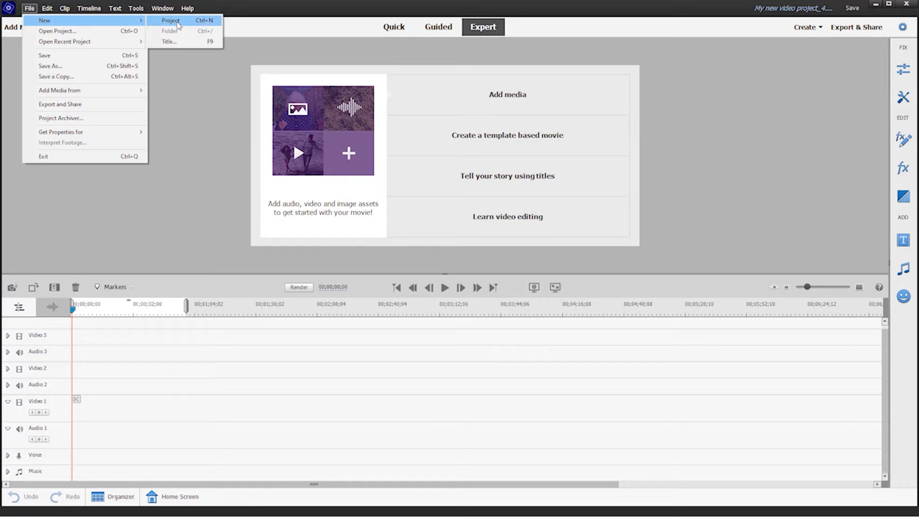
pyautogui.click(171, 20)
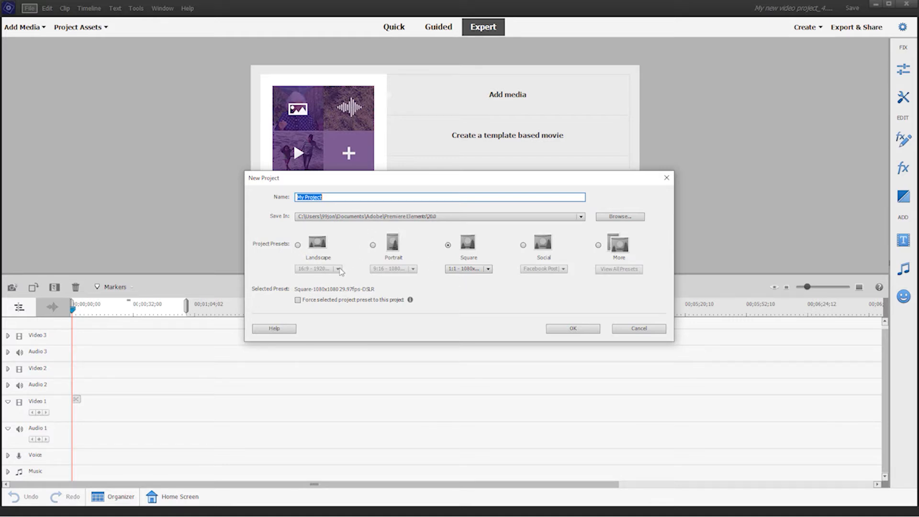
# Examine the size and frame rate options offered for the Landscape project preset.
pyautogui.click(340, 269)
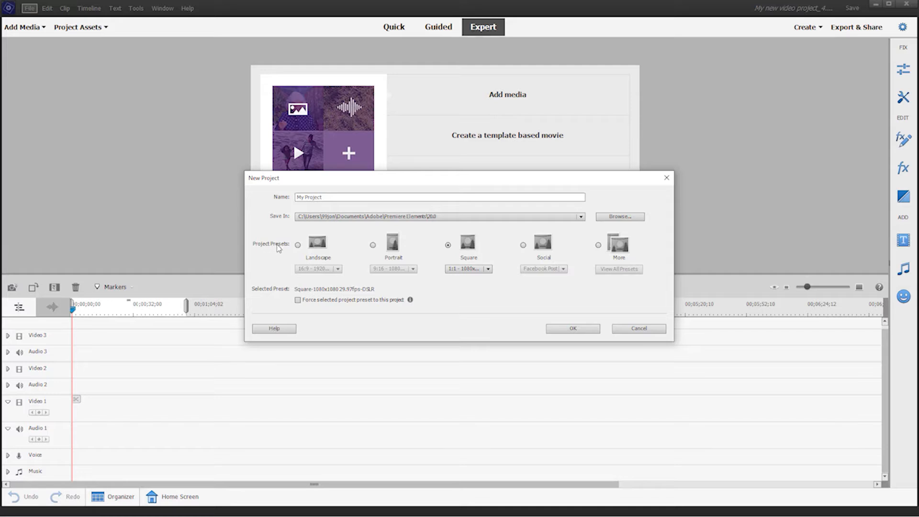
pyautogui.click(298, 245)
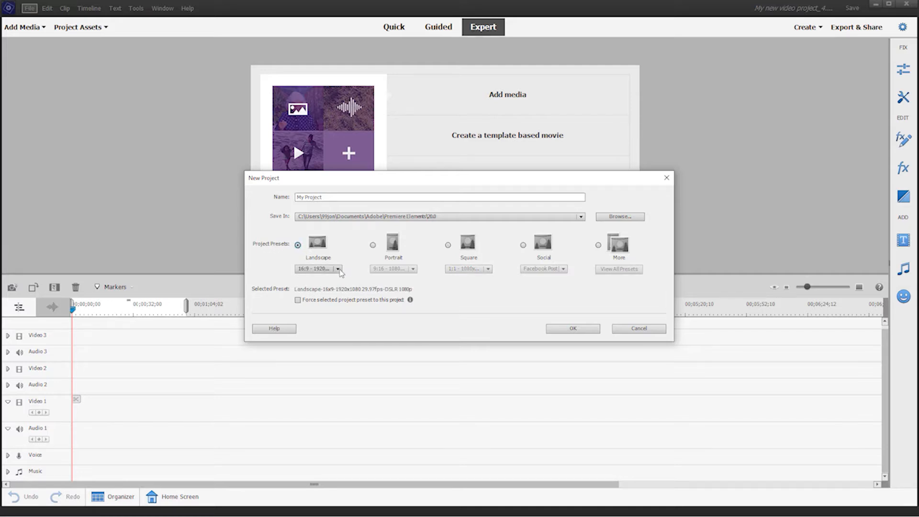
pyautogui.click(337, 268)
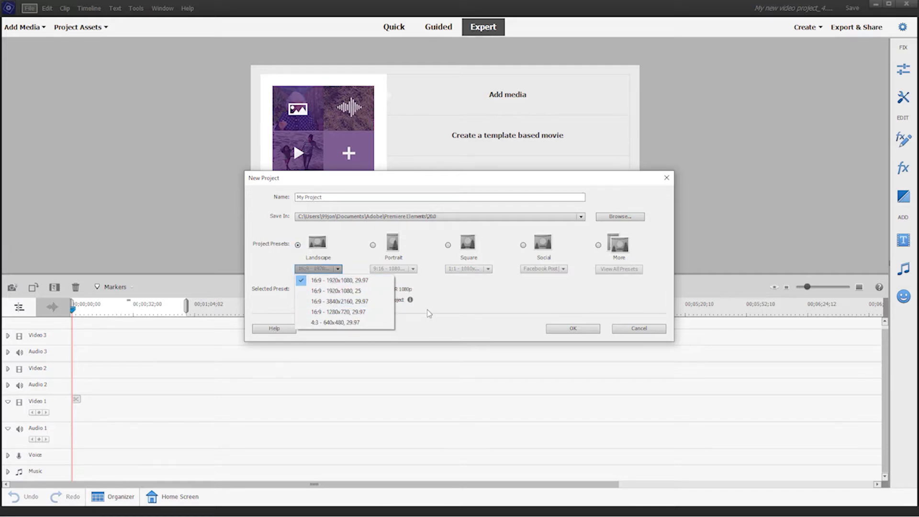
pyautogui.click(339, 258)
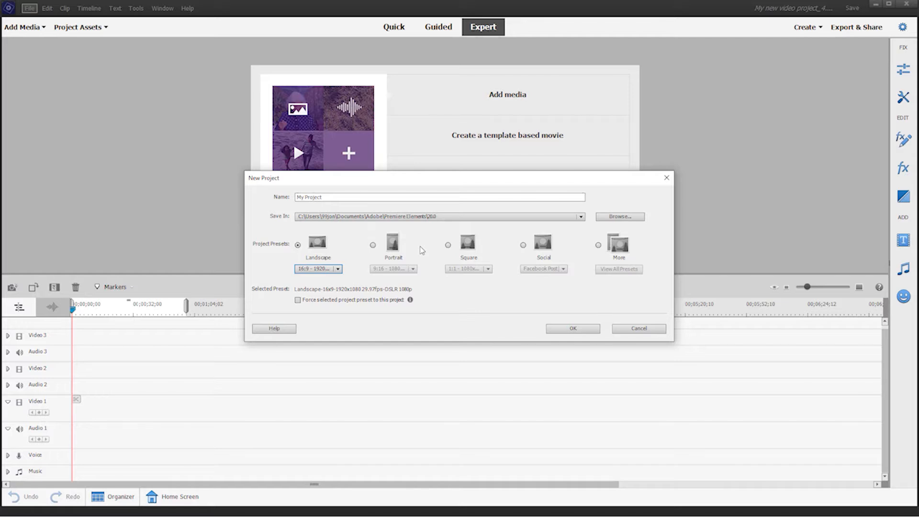
# Select the Square preset at 1:1 - 720x720, 29.97 and force the selected preset on the project.
pyautogui.click(448, 245)
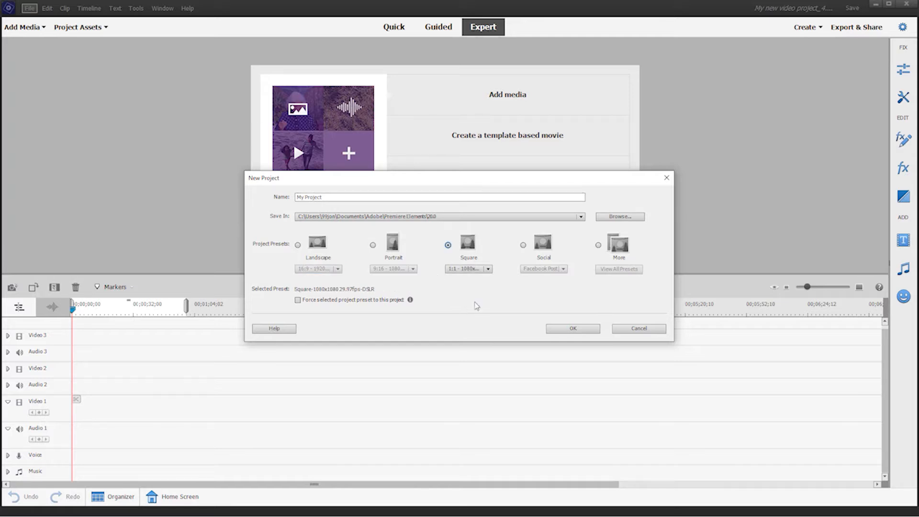
pyautogui.click(488, 269)
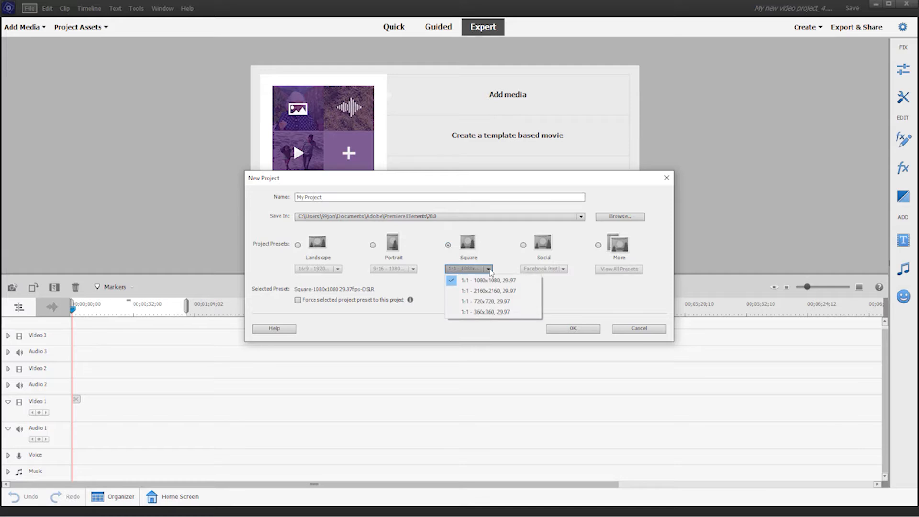
pyautogui.click(498, 306)
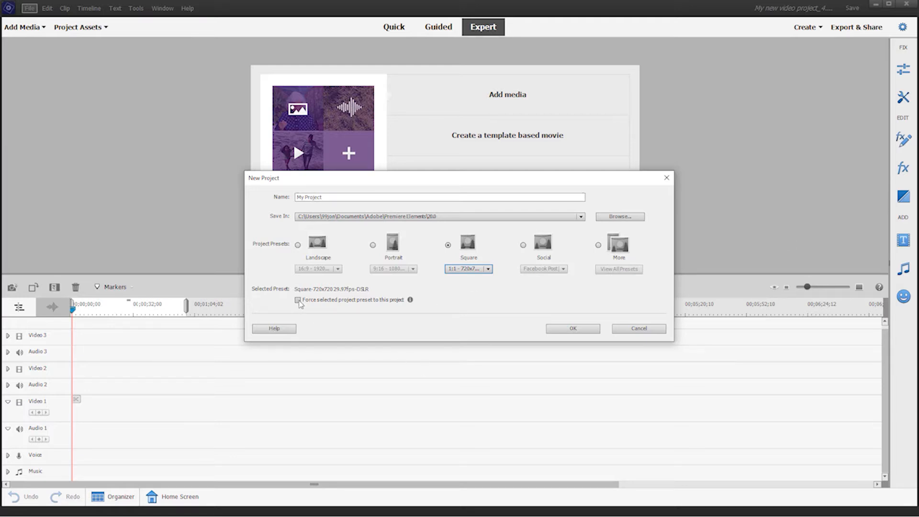
pyautogui.click(298, 300)
# Look through the full list of project presets and return to the Square preset.
pyautogui.click(599, 245)
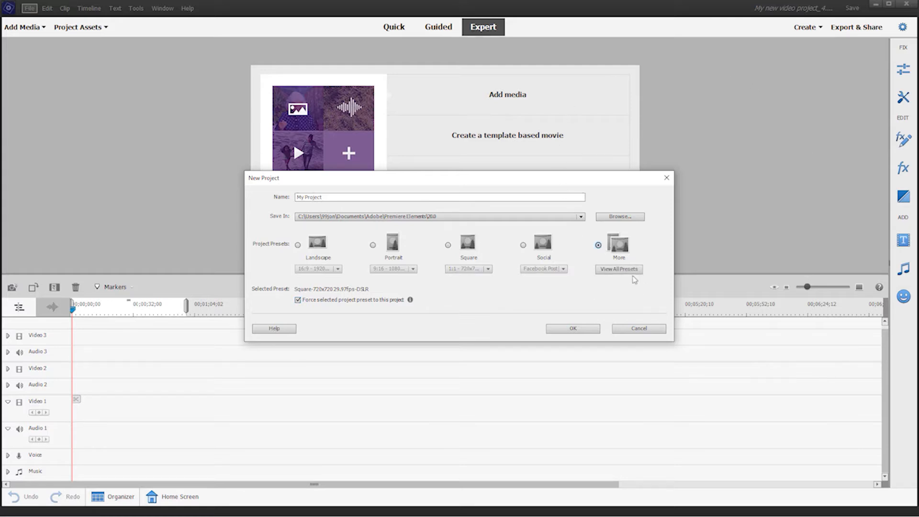
pyautogui.click(631, 271)
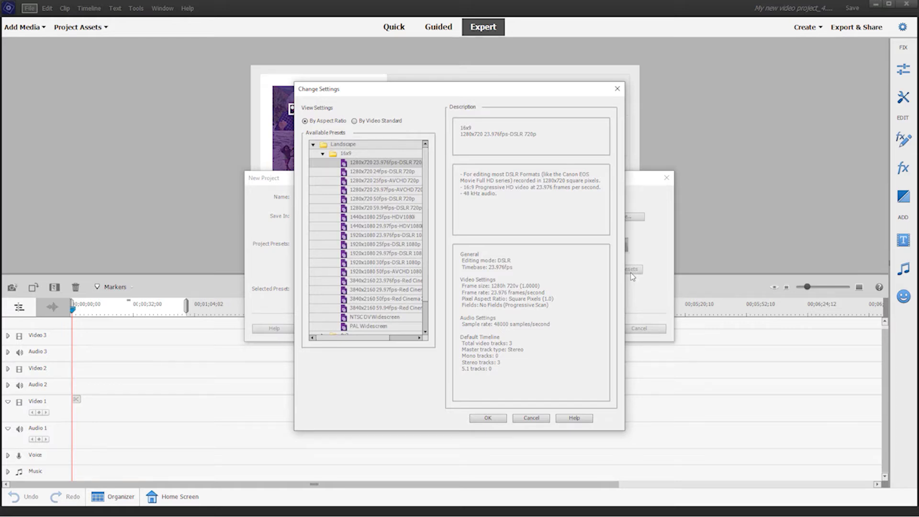
pyautogui.click(493, 419)
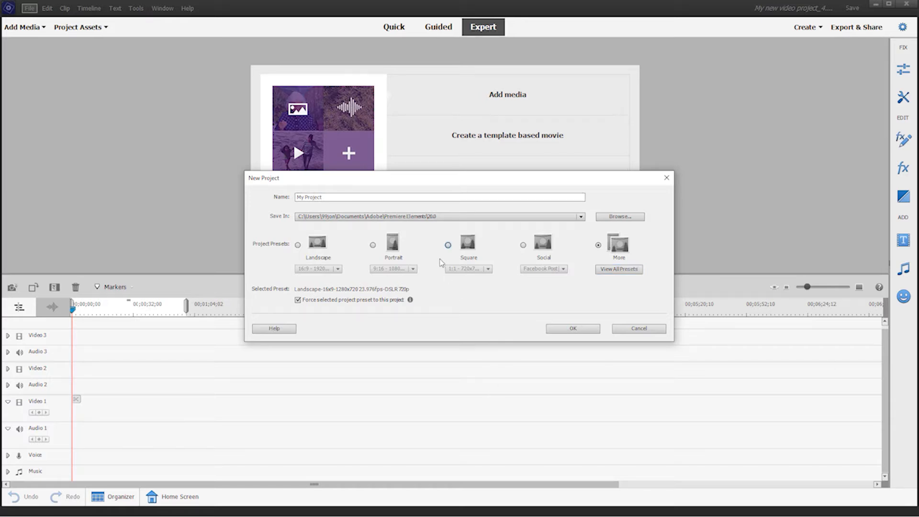
pyautogui.click(449, 246)
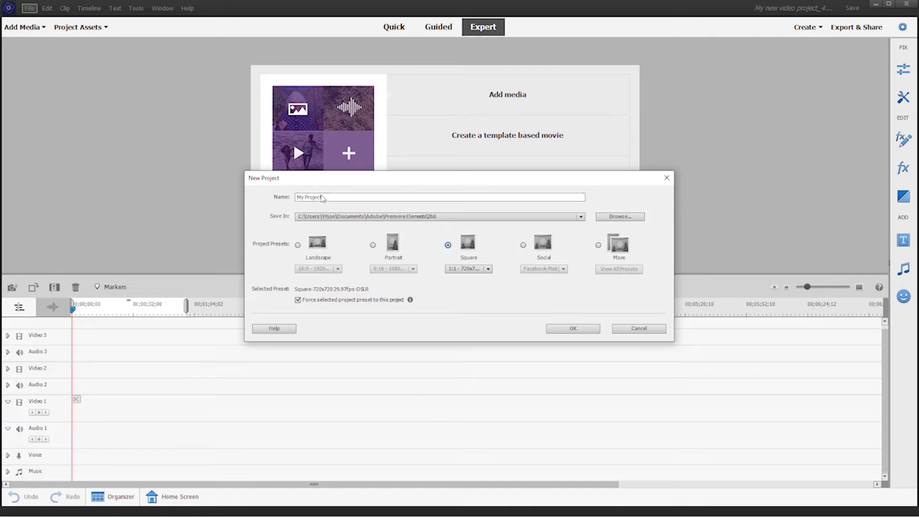
# Name the project Baseball and create it.
pyautogui.click(336, 200)
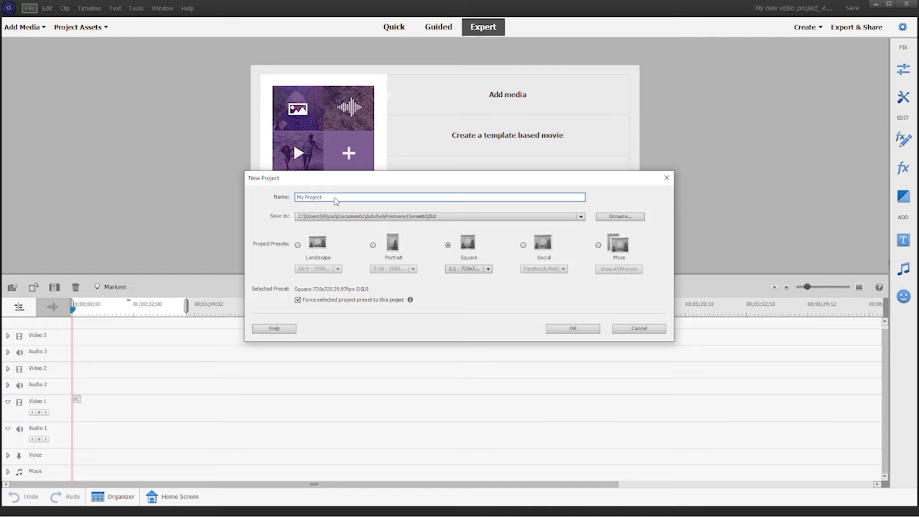
pyautogui.press('BackSpace')
pyautogui.press('BackSpace')
pyautogui.press('BackSpace')
pyautogui.press('BackSpace')
pyautogui.press('BackSpace')
pyautogui.press('BackSpace')
pyautogui.press('BackSpace')
pyautogui.press('BackSpace')
pyautogui.press('BackSpace')
pyautogui.write('Baseba')
pyautogui.click(573, 329)
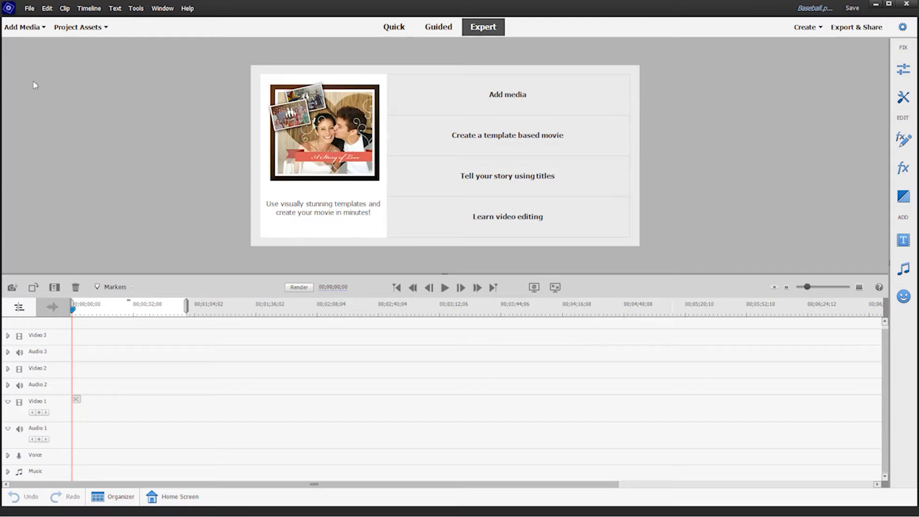
# Import the BallGame video from the Documents folder and place it at the start of the Video 1 track.
pyautogui.click(26, 30)
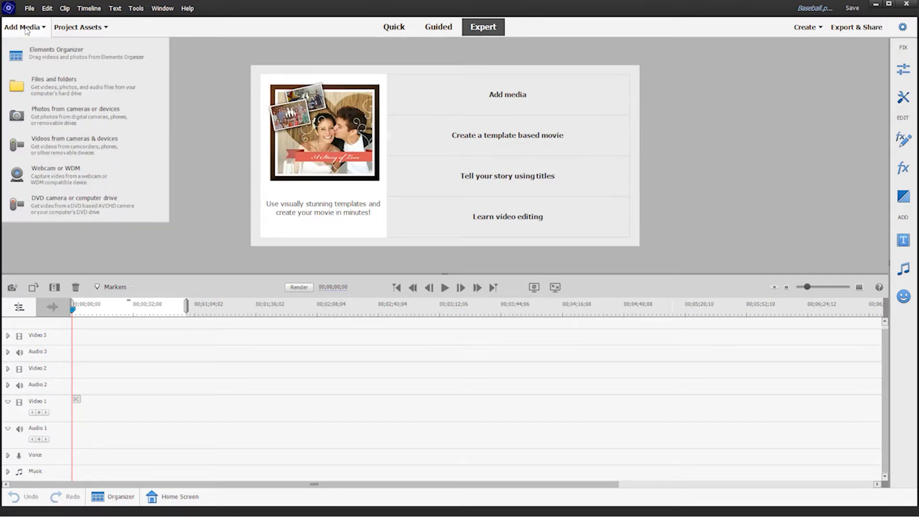
pyautogui.click(63, 89)
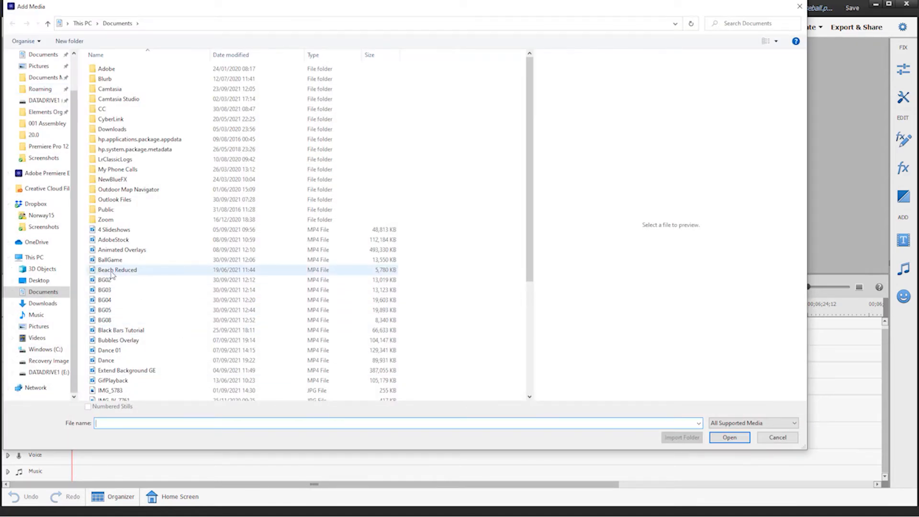
pyautogui.click(111, 260)
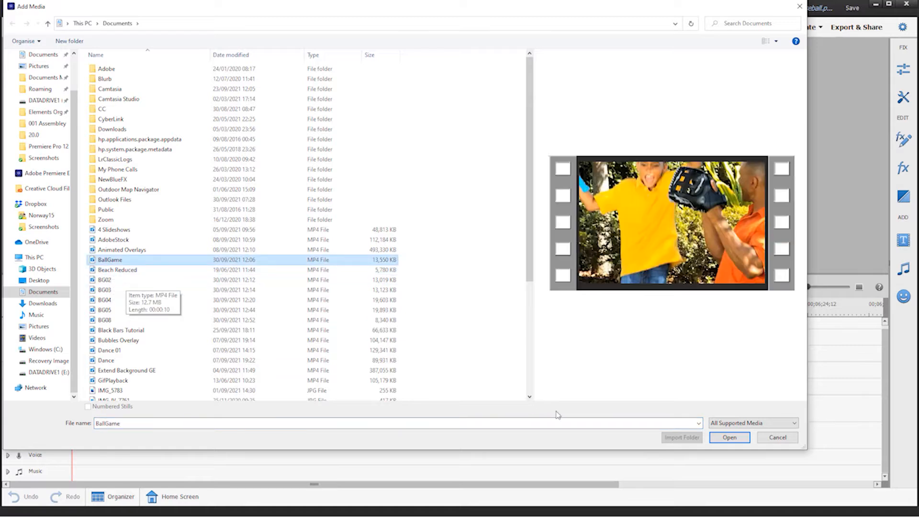
pyautogui.click(728, 437)
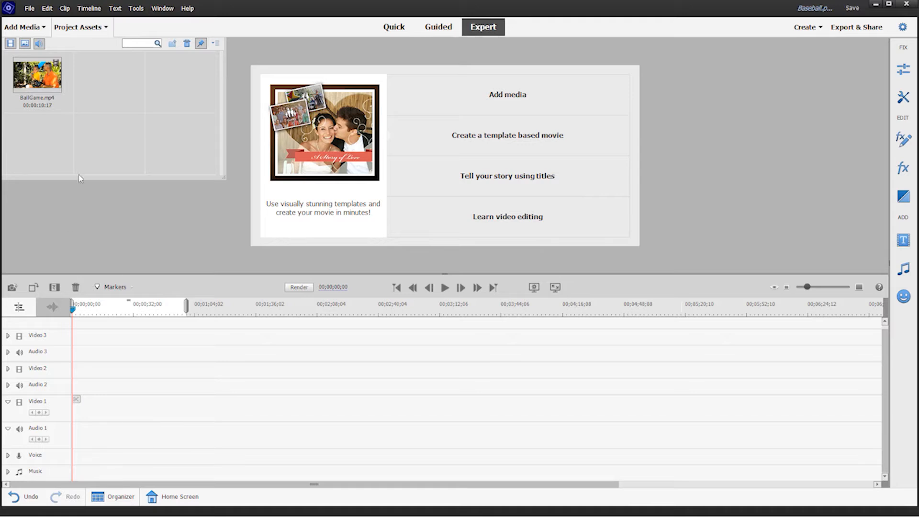
pyautogui.moveTo(37, 75); pyautogui.dragTo(76, 403)
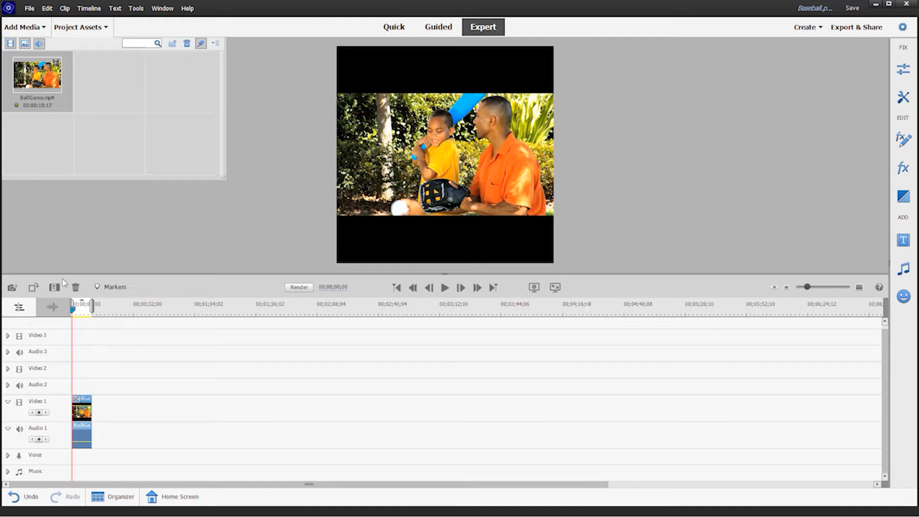
# Auto-reframe the BallGame clip to fill the square frame and play it back.
pyautogui.click(55, 289)
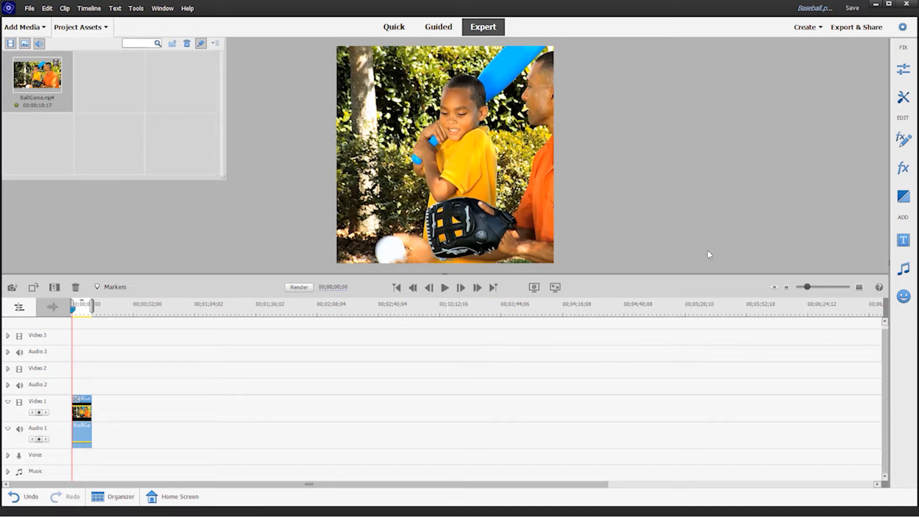
pyautogui.click(445, 288)
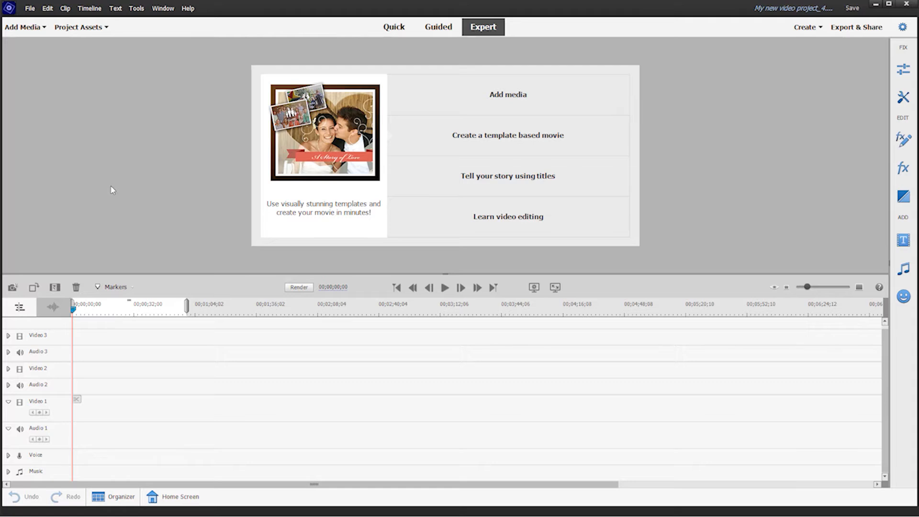
# Create a new My Project with the forced Portrait 9:16 - 1080x1920, 29.97 preset, overwriting the existing project of that name.
pyautogui.click(30, 8)
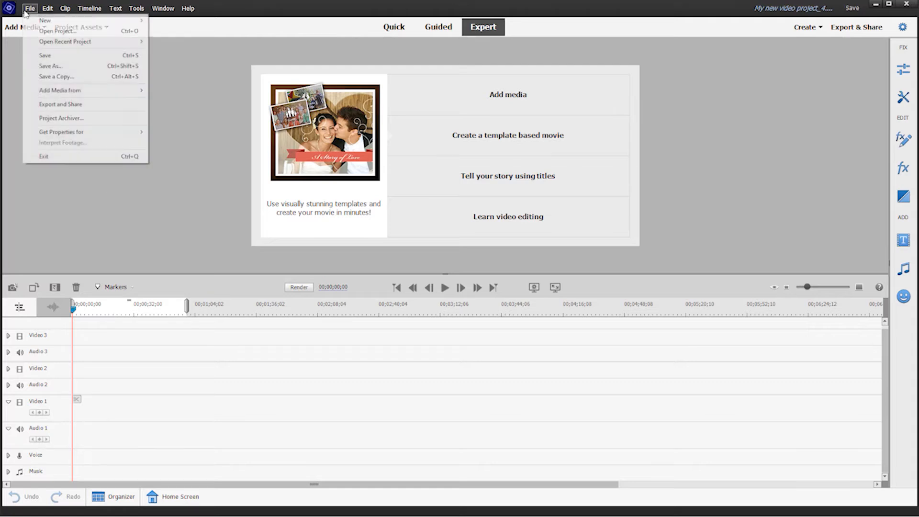
pyautogui.moveTo(50, 23)
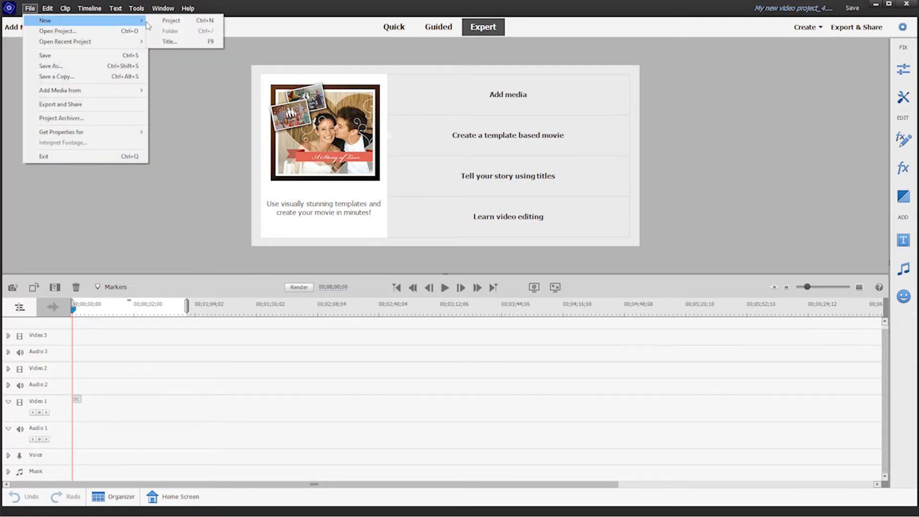
pyautogui.click(174, 20)
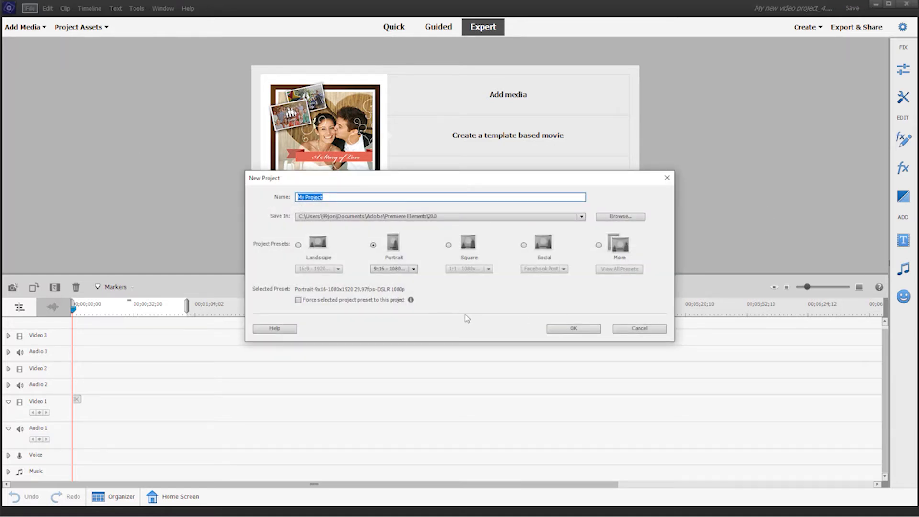
pyautogui.click(414, 269)
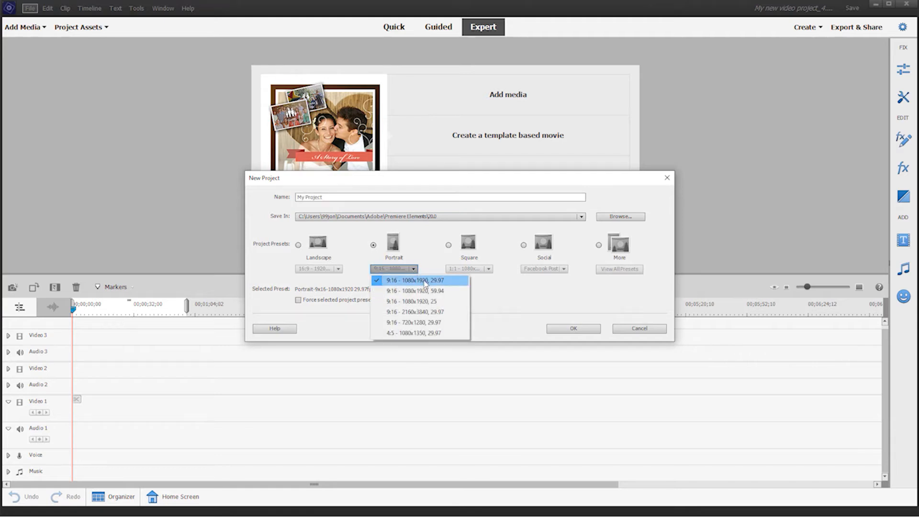
pyautogui.click(424, 281)
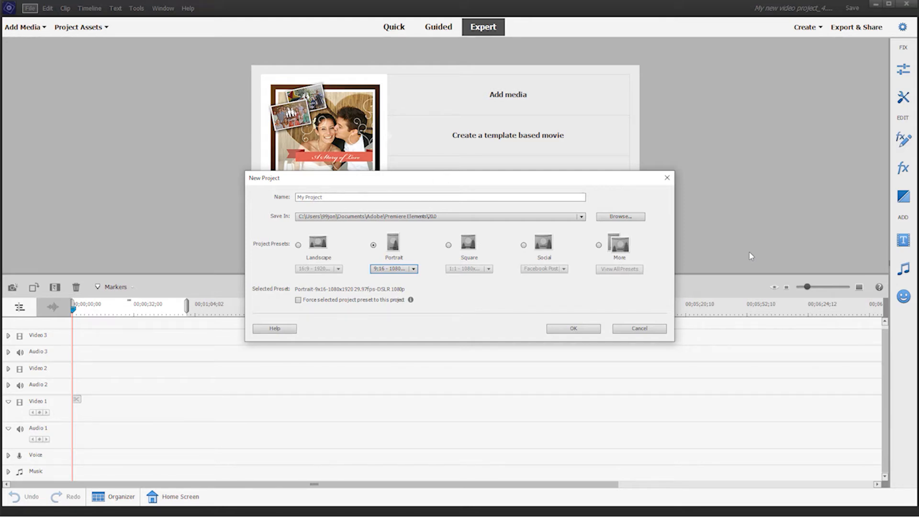
pyautogui.click(298, 301)
pyautogui.click(574, 330)
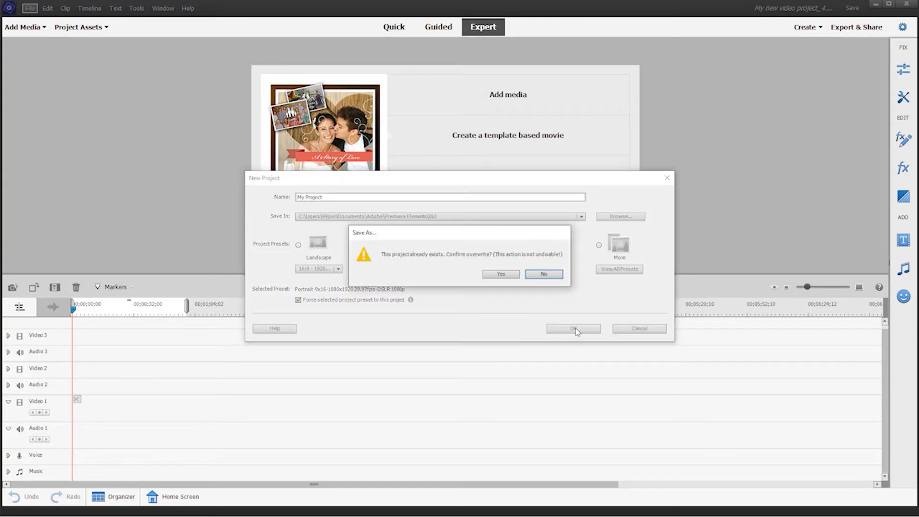
pyautogui.click(501, 275)
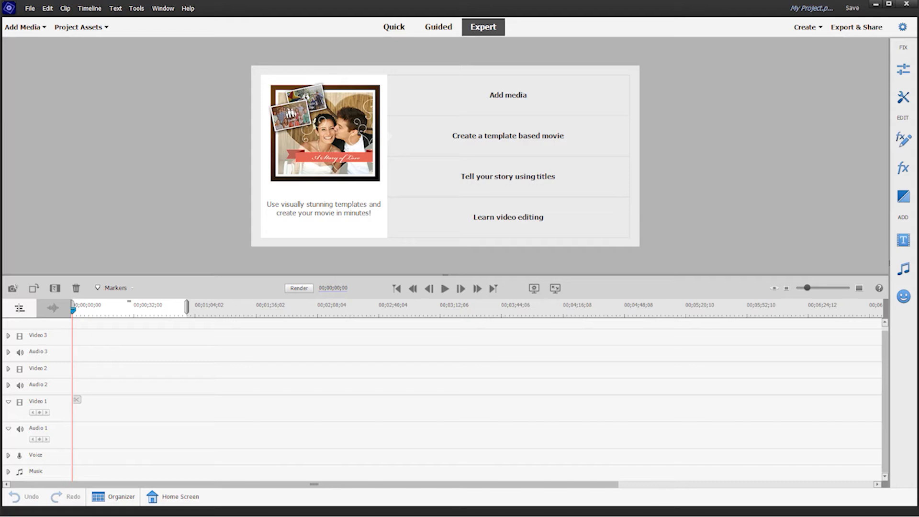
# Import the videos 001, 002 and 003 from the Auto-Reframe folder in Documents.
pyautogui.click(13, 29)
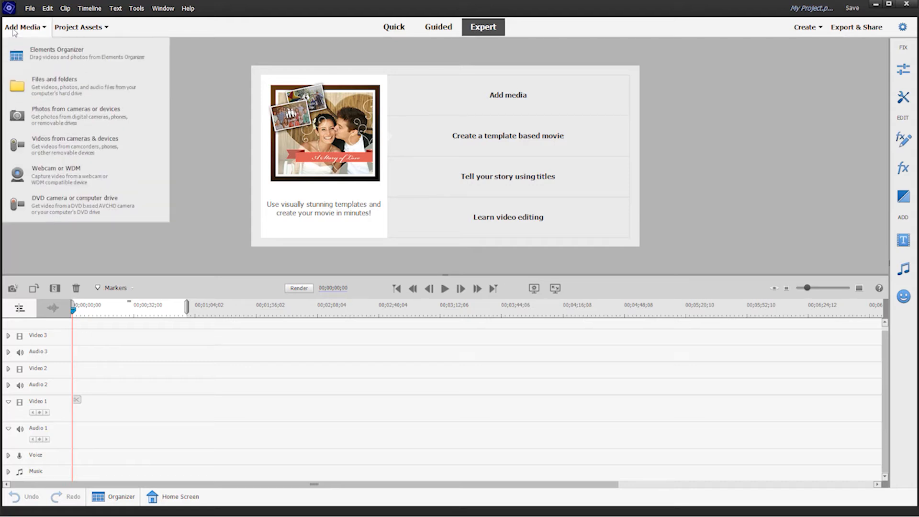
pyautogui.click(87, 93)
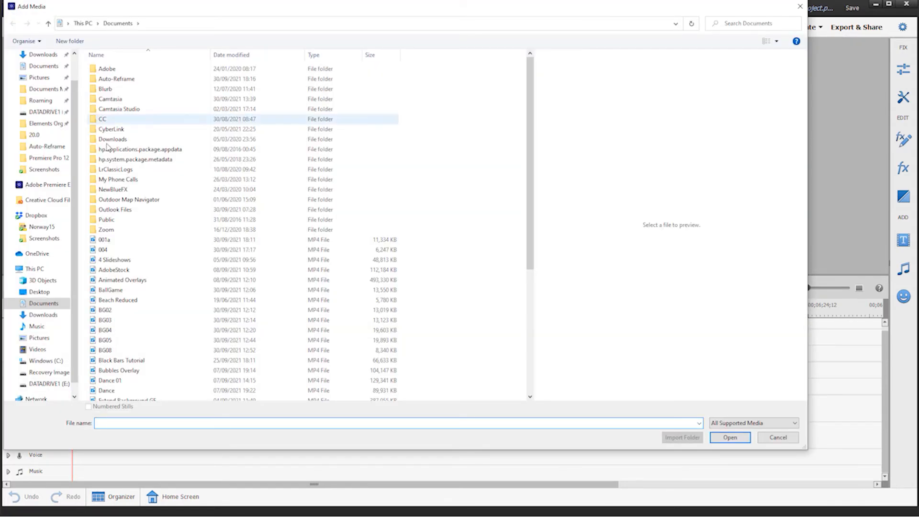
pyautogui.doubleClick(119, 80)
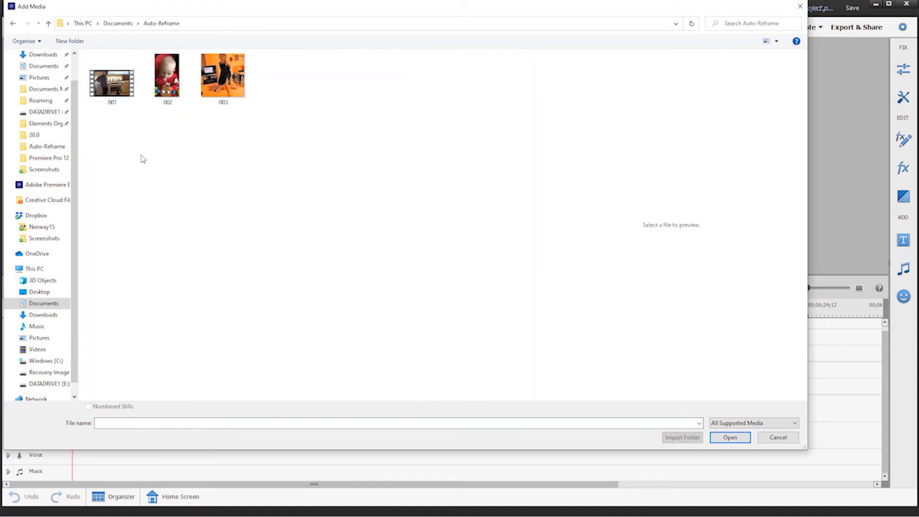
pyautogui.click(115, 92)
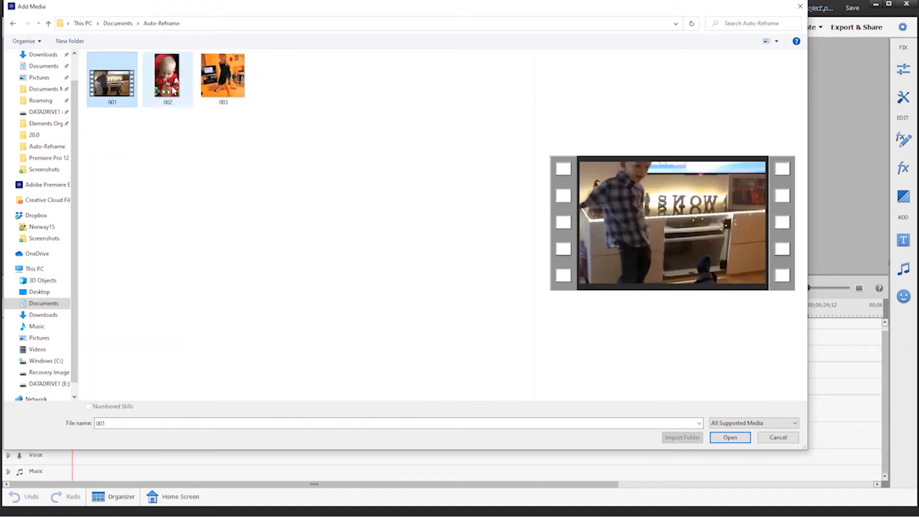
pyautogui.keyDown('shift'); pyautogui.click(227, 81); pyautogui.keyUp('shift')
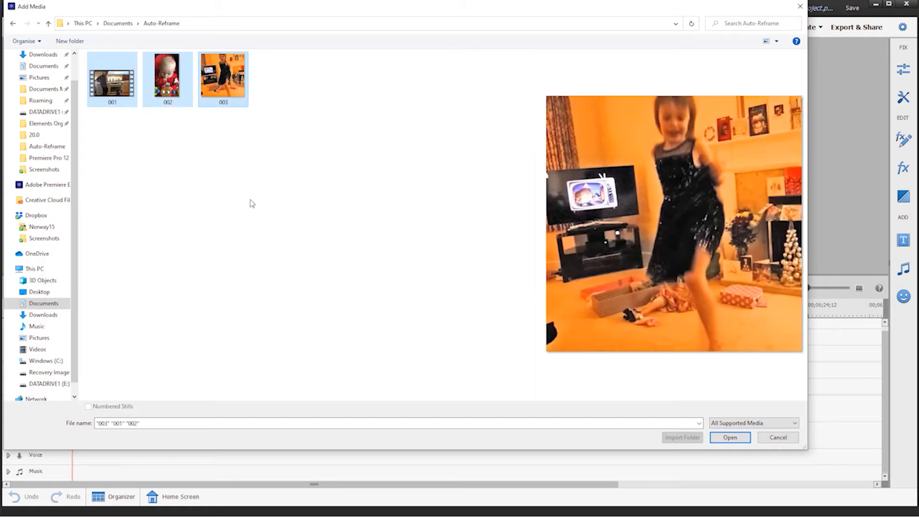
pyautogui.click(739, 440)
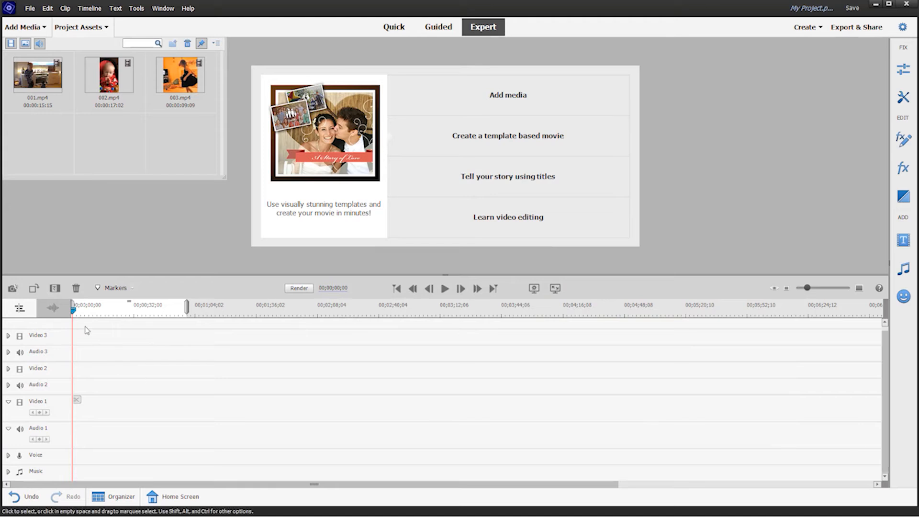
# Place clips 001, 002 and 003 one after another on the Video 1 track and preview each in the portrait frame.
pyautogui.moveTo(53, 79); pyautogui.dragTo(76, 419)
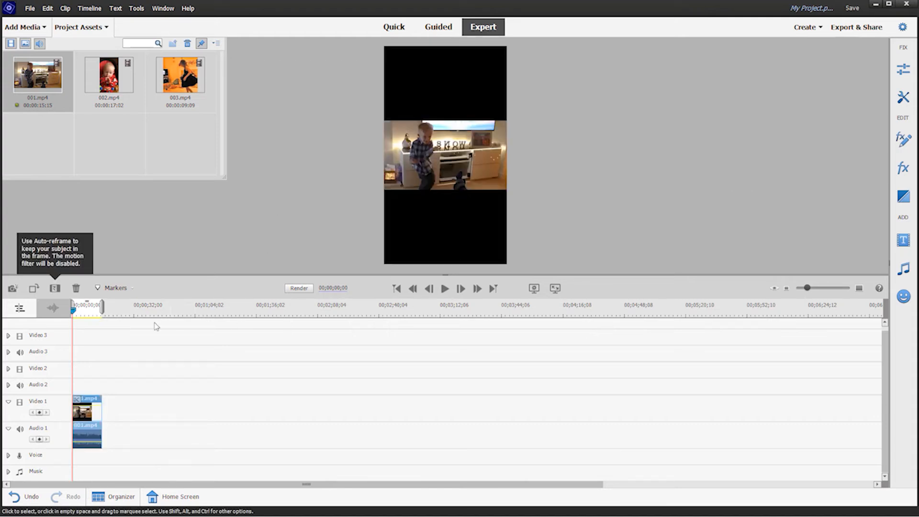
pyautogui.moveTo(73, 311)
pyautogui.mouseDown()
pyautogui.moveTo(88, 312)
pyautogui.moveTo(73, 311)
pyautogui.mouseUp()
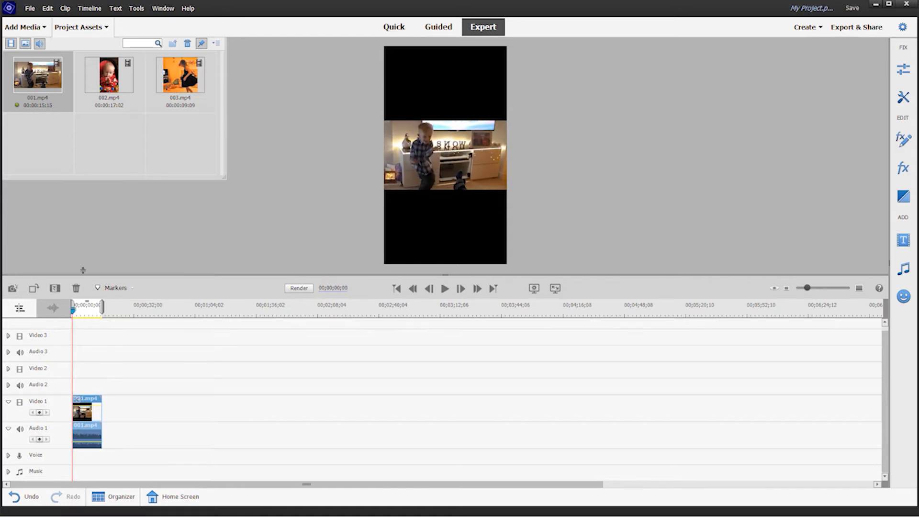
pyautogui.click(111, 78)
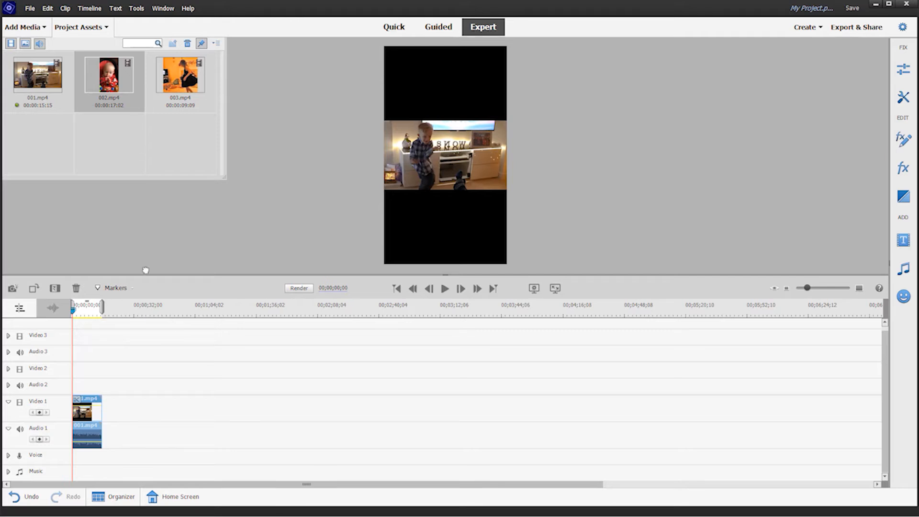
pyautogui.moveTo(146, 271); pyautogui.dragTo(110, 431)
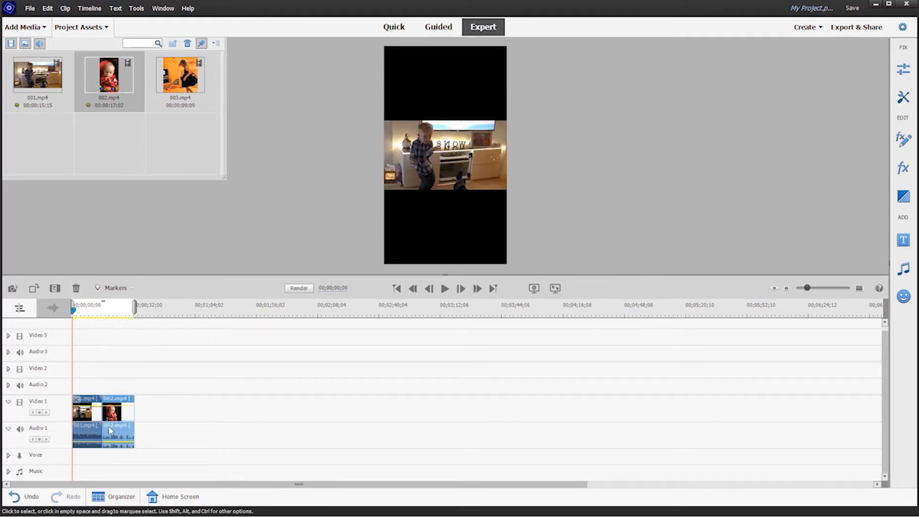
pyautogui.moveTo(74, 311); pyautogui.dragTo(118, 317)
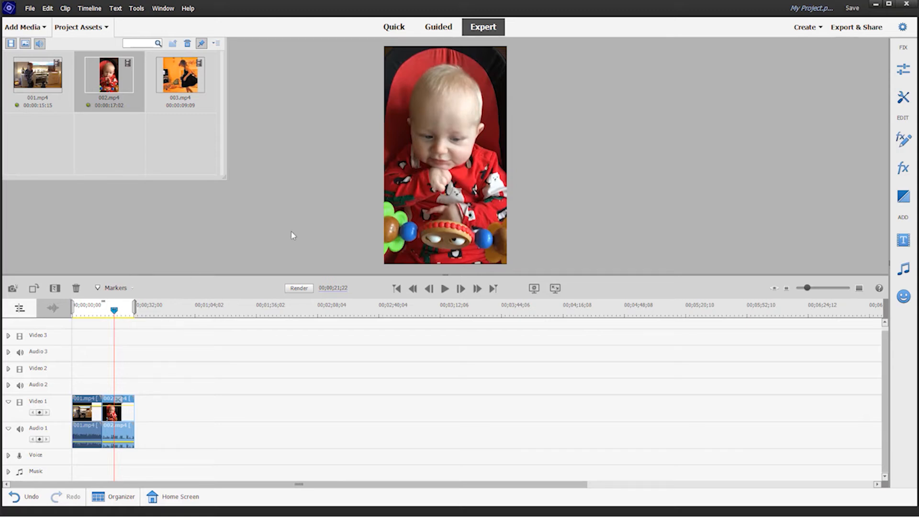
pyautogui.click(185, 81)
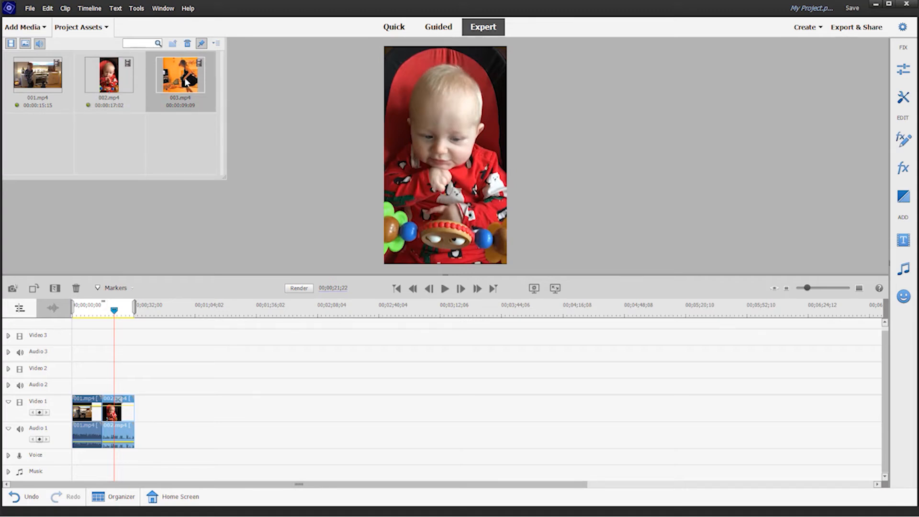
pyautogui.moveTo(186, 82); pyautogui.dragTo(139, 436)
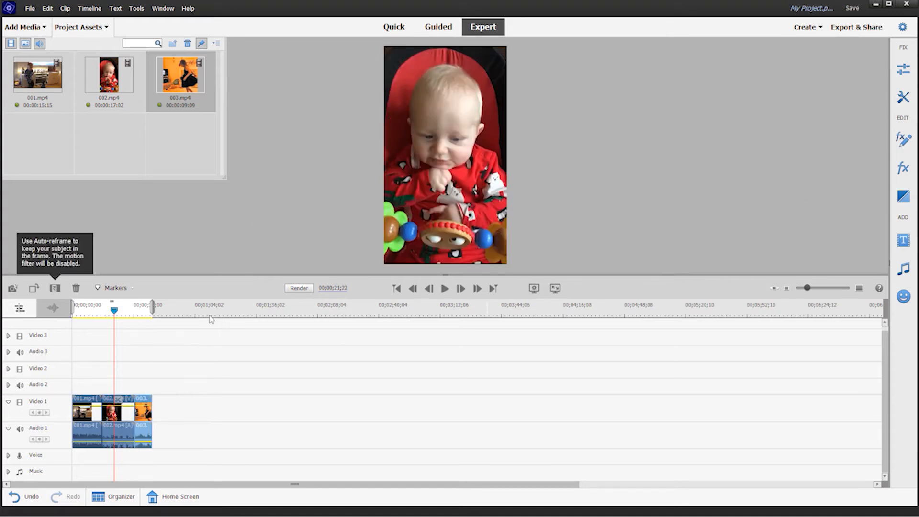
pyautogui.moveTo(113, 311); pyautogui.dragTo(143, 311)
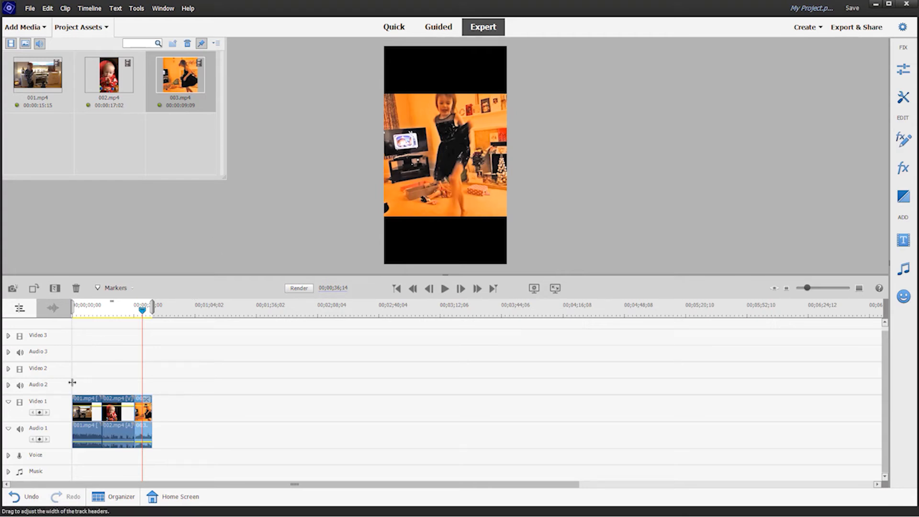
# Auto-reframe all three timeline clips together and play the sequence back from the beginning.
pyautogui.moveTo(85, 383); pyautogui.dragTo(164, 443)
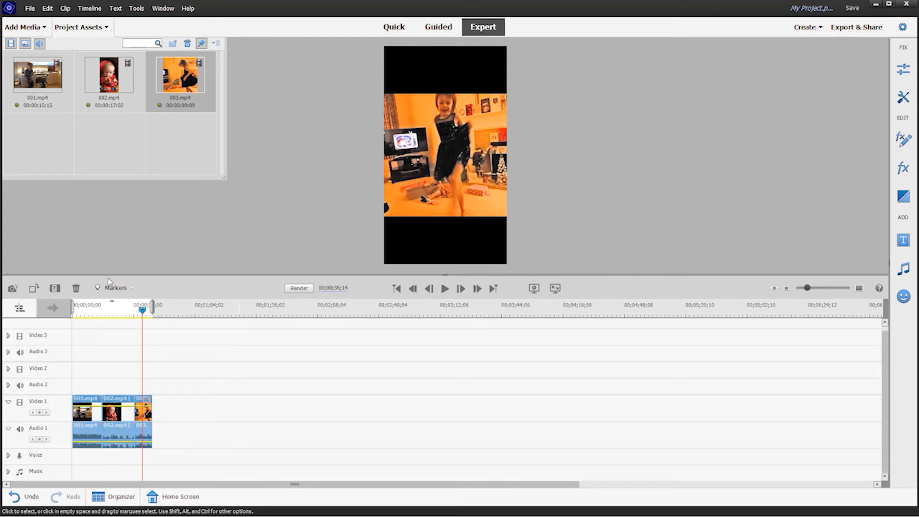
pyautogui.click(55, 288)
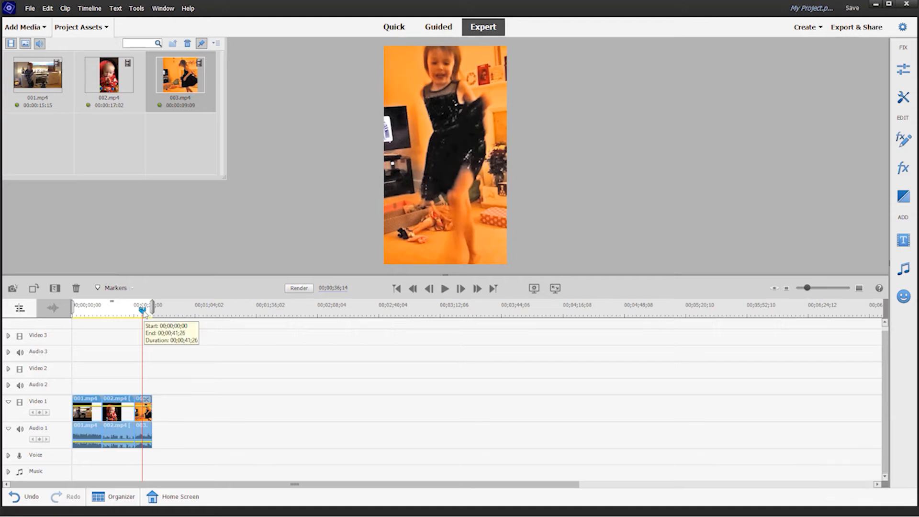
pyautogui.press('Home')
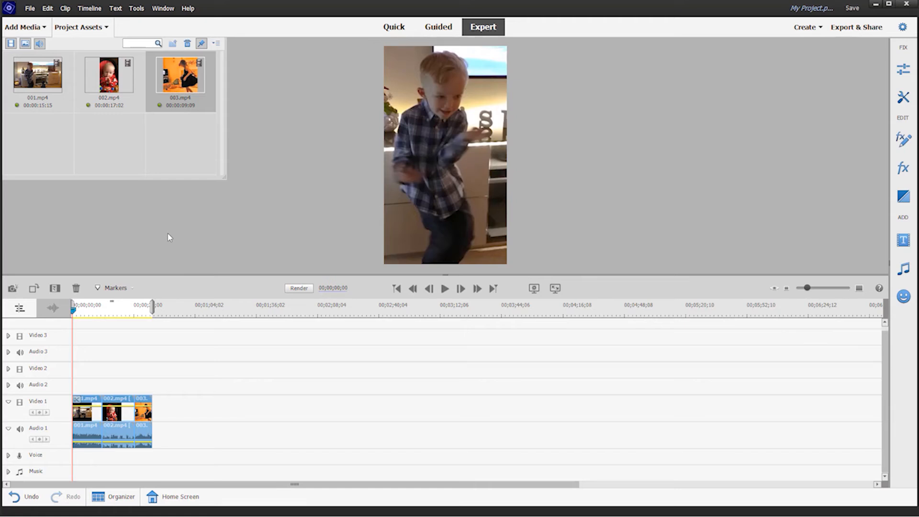
pyautogui.click(445, 289)
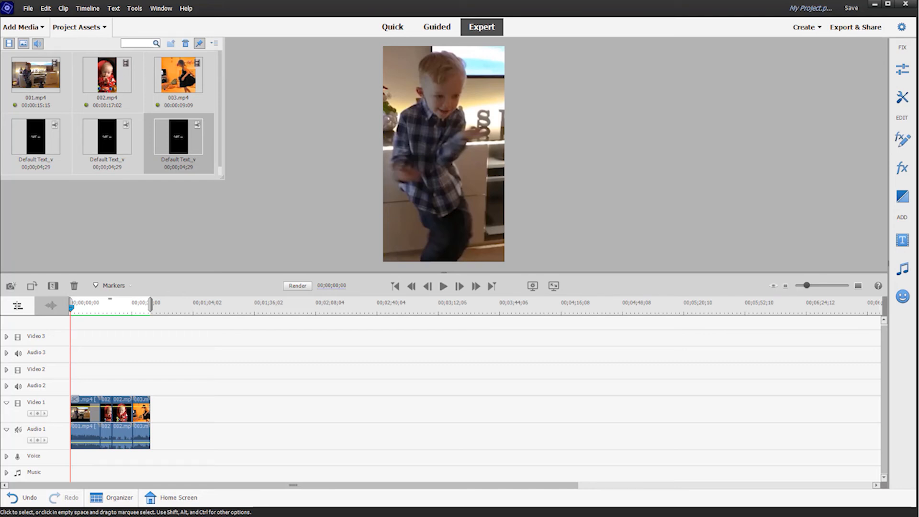
# Add the Default Text_v title from the General classic titles to the start of the Video 2 track.
pyautogui.click(902, 240)
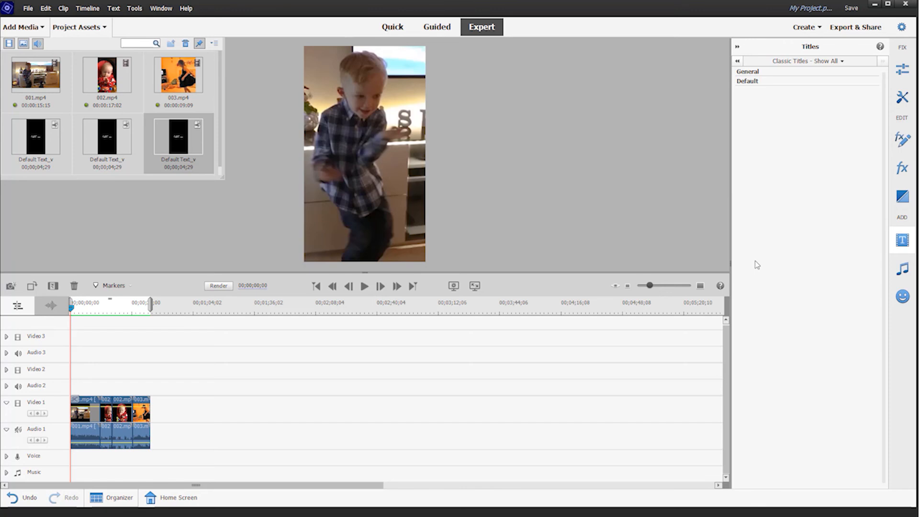
pyautogui.click(744, 73)
pyautogui.click(845, 63)
pyautogui.moveTo(800, 85)
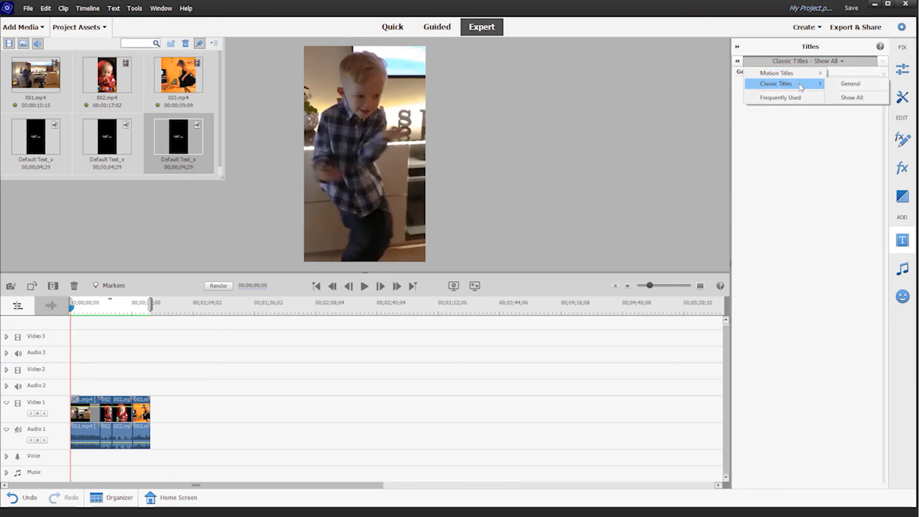
pyautogui.click(846, 86)
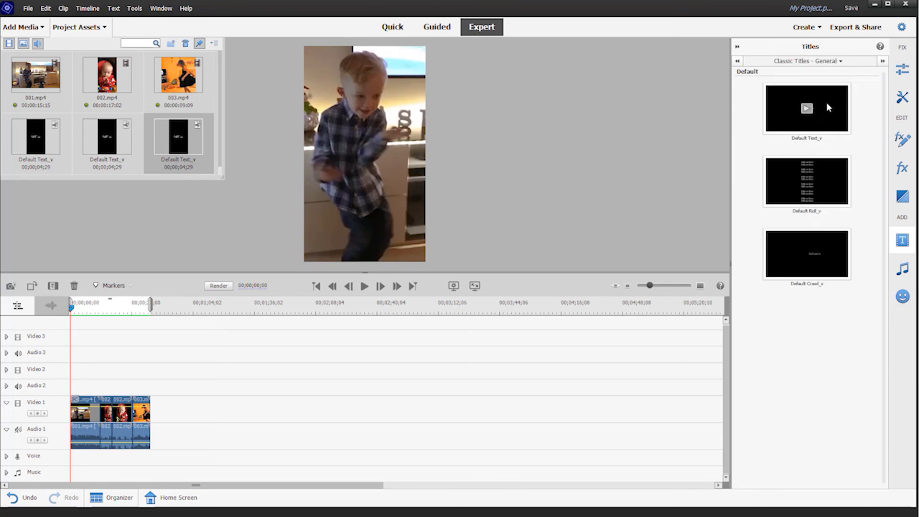
pyautogui.click(839, 110)
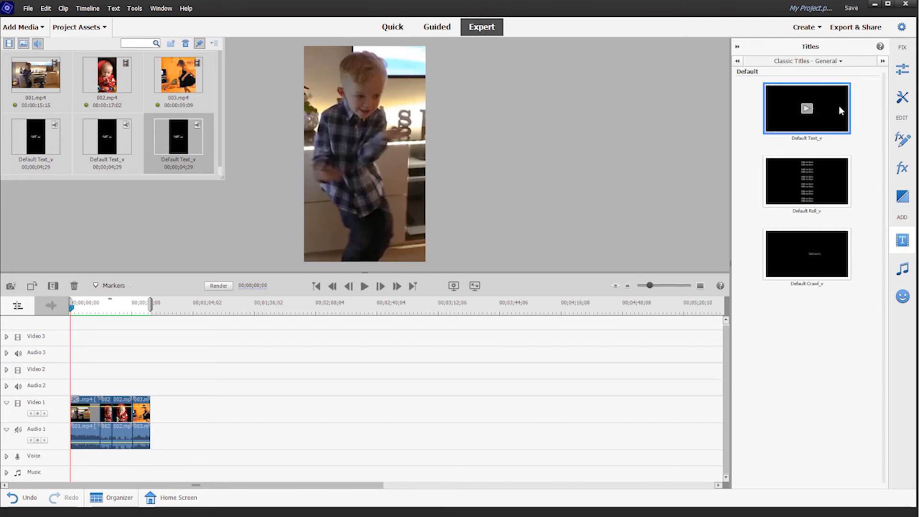
pyautogui.moveTo(771, 99); pyautogui.dragTo(74, 372)
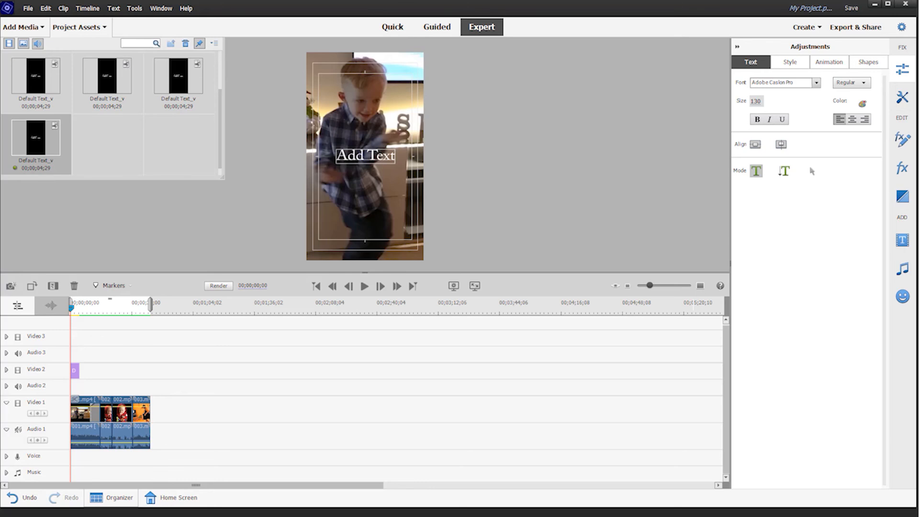
# Open the export settings and examine the YouTube and Vimeo options for social media.
pyautogui.click(850, 29)
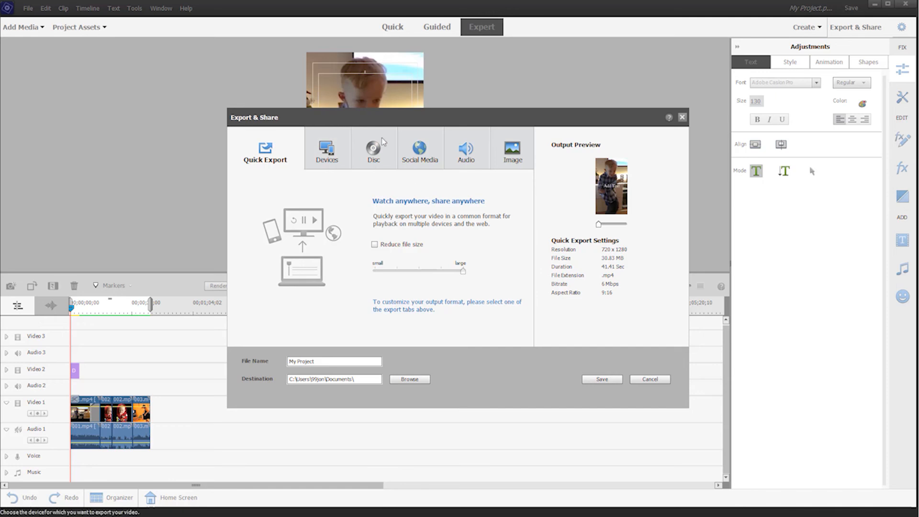
pyautogui.click(414, 150)
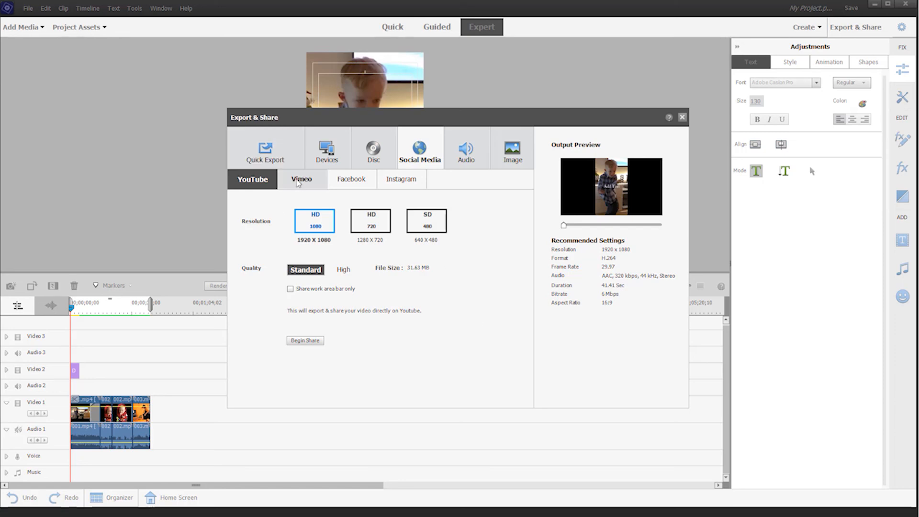
pyautogui.click(295, 179)
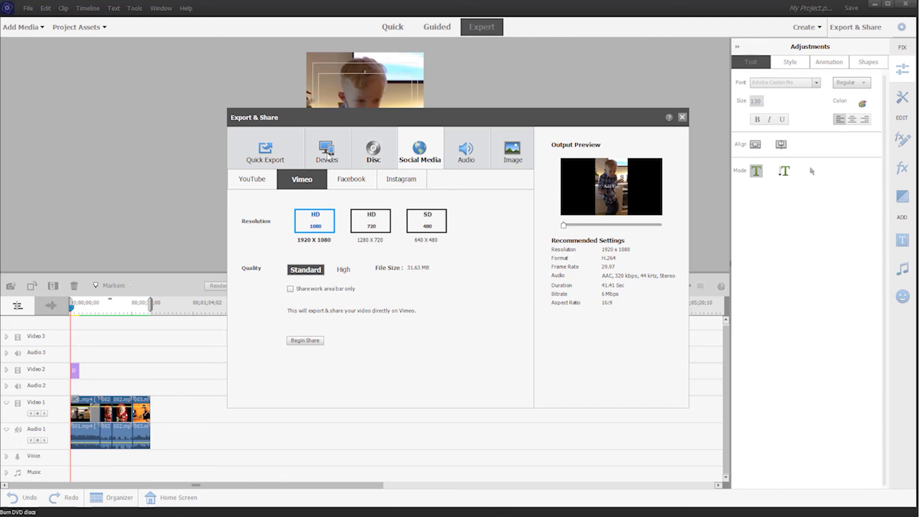
# Switch the export to a computer device, review its resolutions, and move the quality to the highest and back to the lowest setting.
pyautogui.click(326, 152)
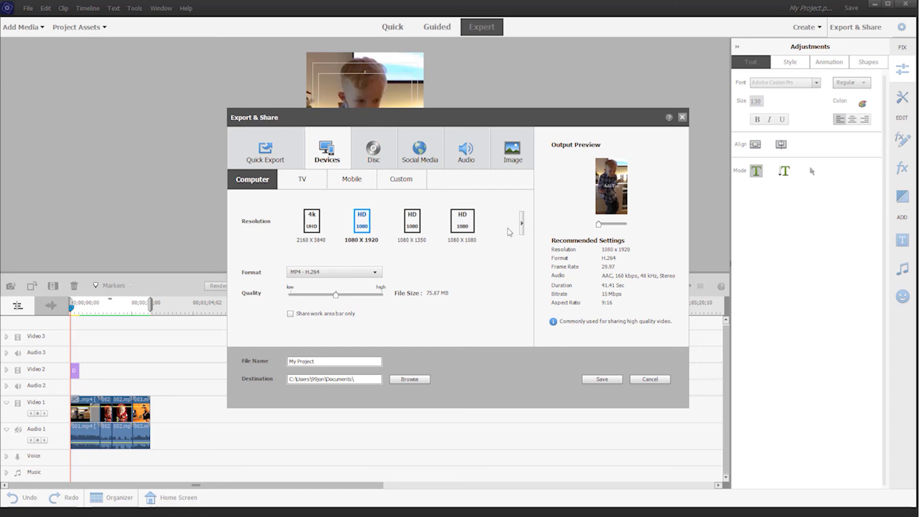
pyautogui.click(522, 224)
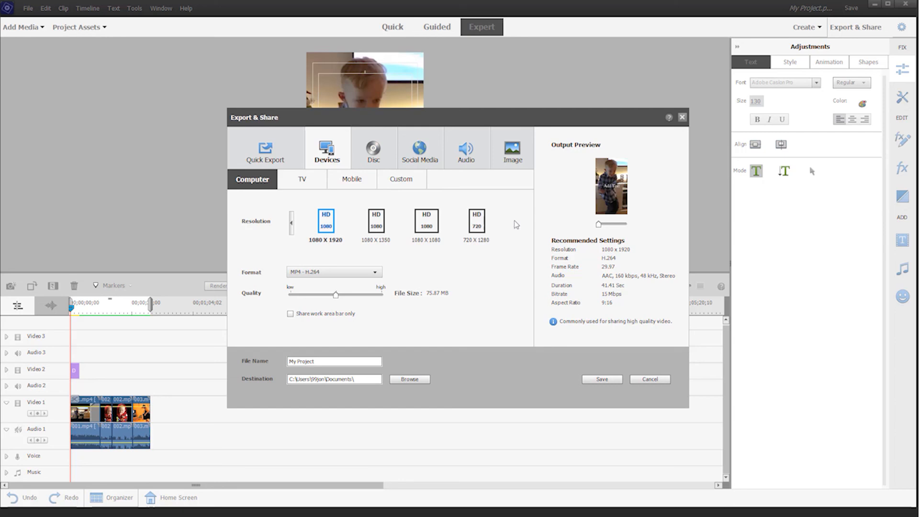
pyautogui.click(292, 224)
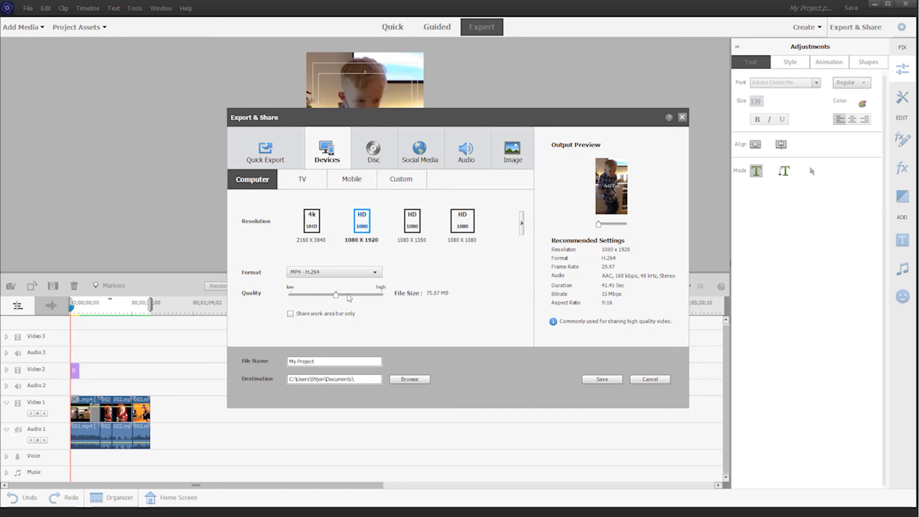
pyautogui.moveTo(336, 299); pyautogui.dragTo(382, 295)
pyautogui.moveTo(381, 297); pyautogui.dragTo(287, 309)
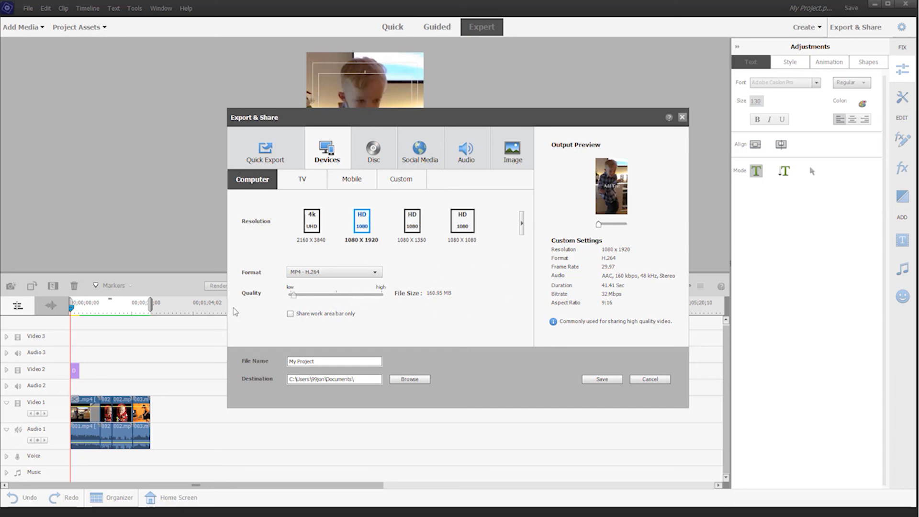